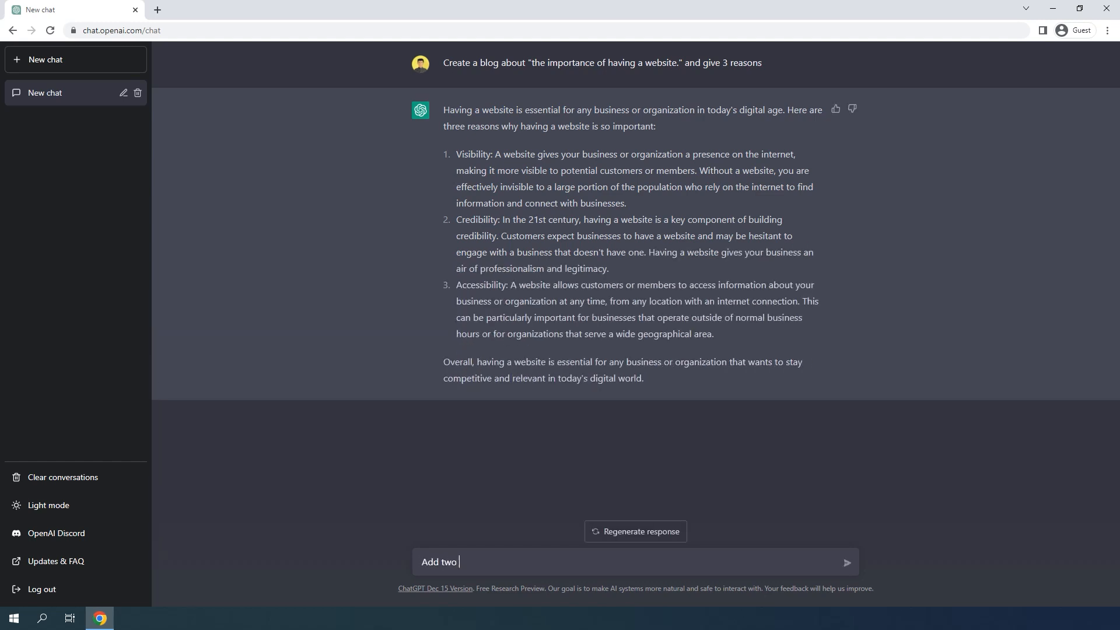
# Request two more reasons for the blog, and ask for a sub heading on each reason with one-sentence descriptions only.
pyautogui.write('sons')
pyautogui.press('Return')
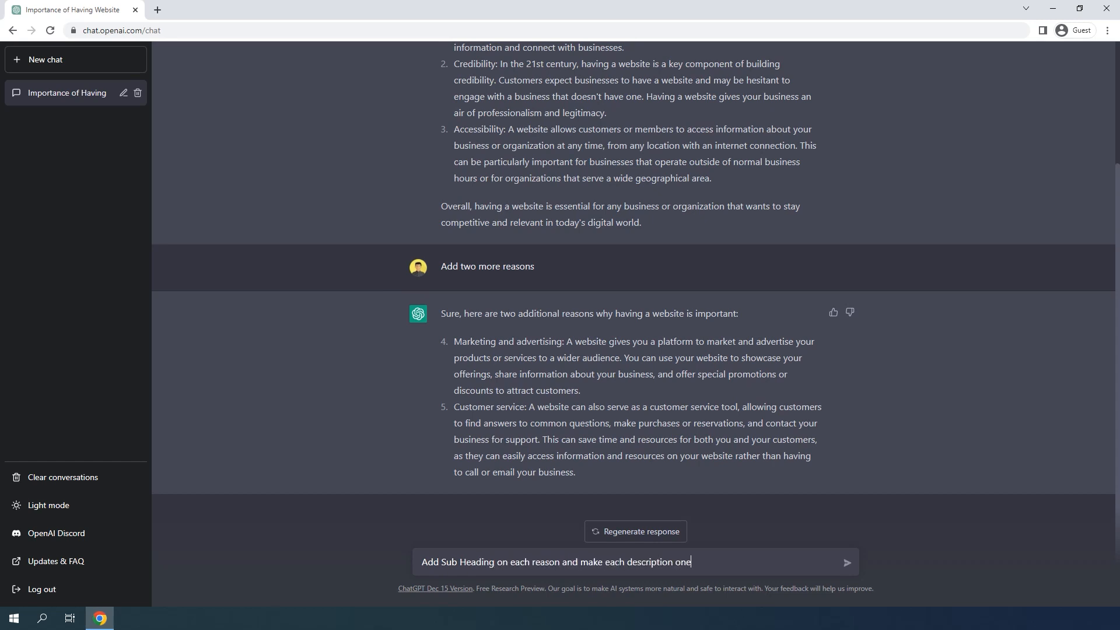
pyautogui.press('Return')
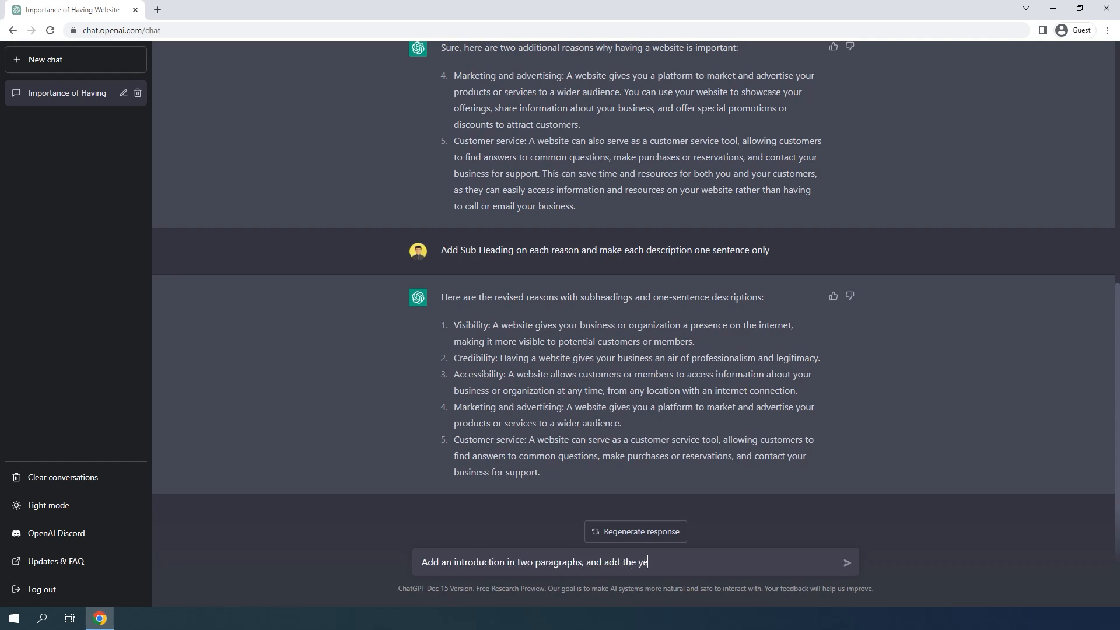
# Request a two-paragraph introduction that includes the year 2023 and a two-paragraph outro telling readers to visit other topics on my site.
pyautogui.press('Return')
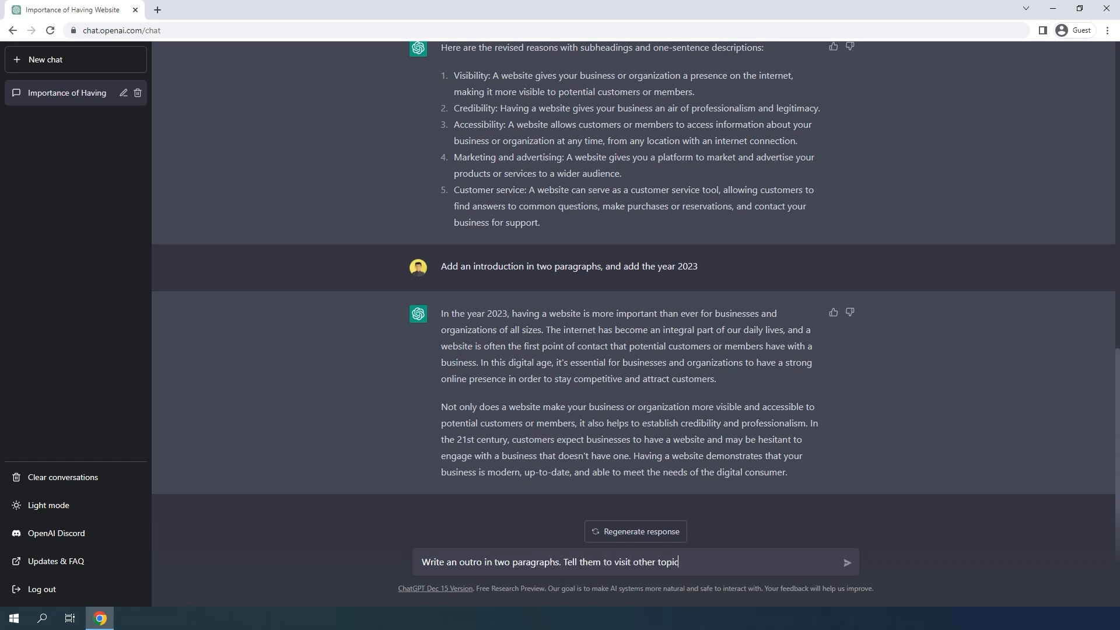
pyautogui.press('Return')
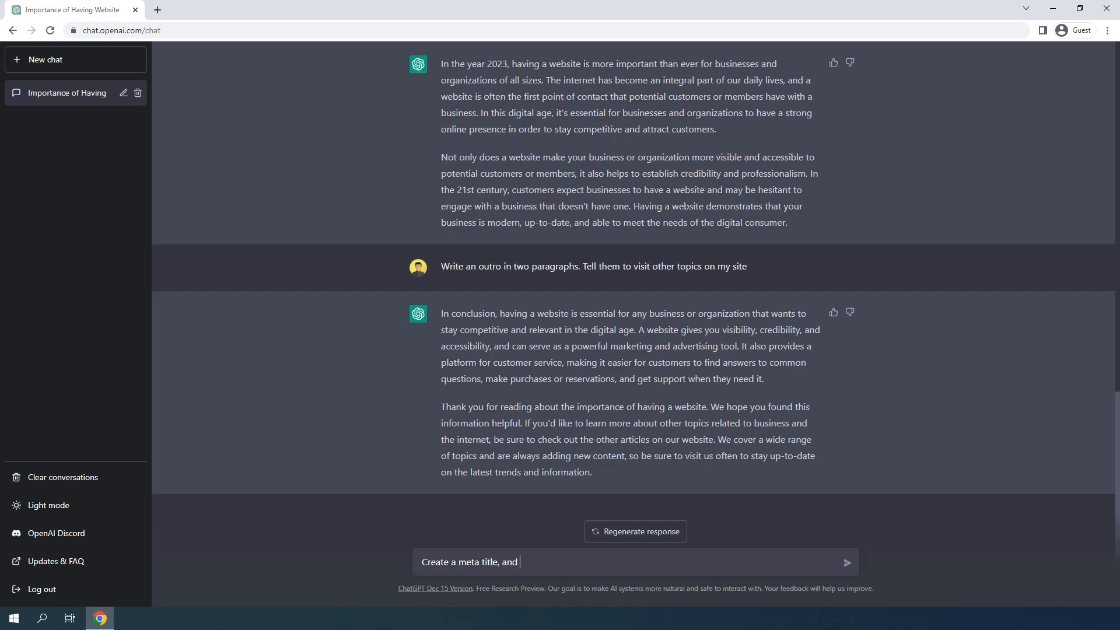
# Request a meta title and meta description for the blog, and ask to make the meta title sound funny.
pyautogui.press('Return')
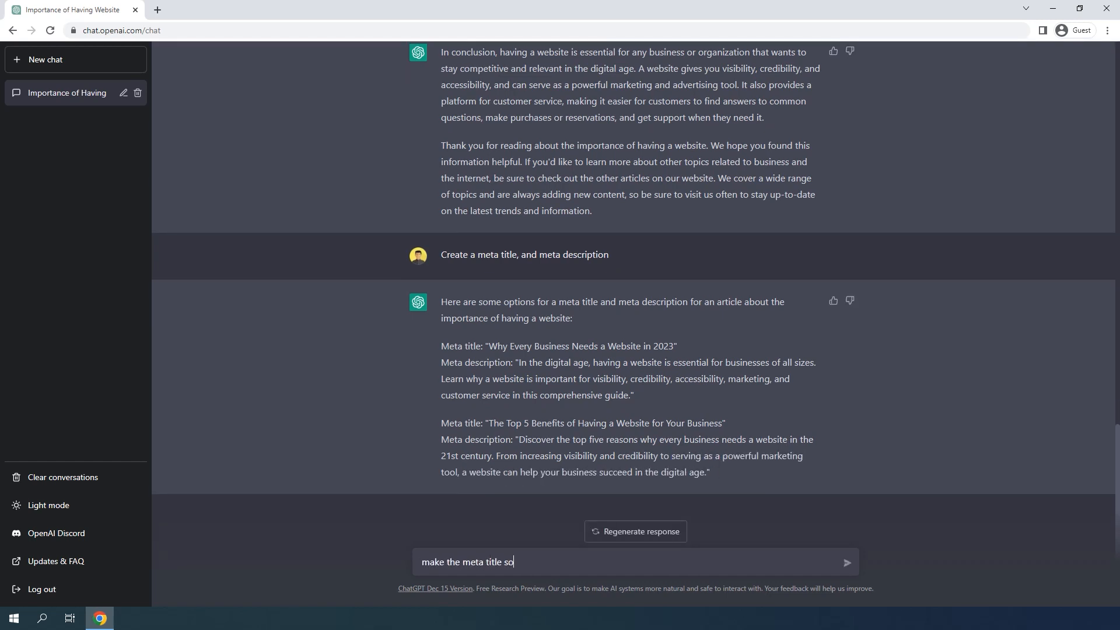
pyautogui.press('Return')
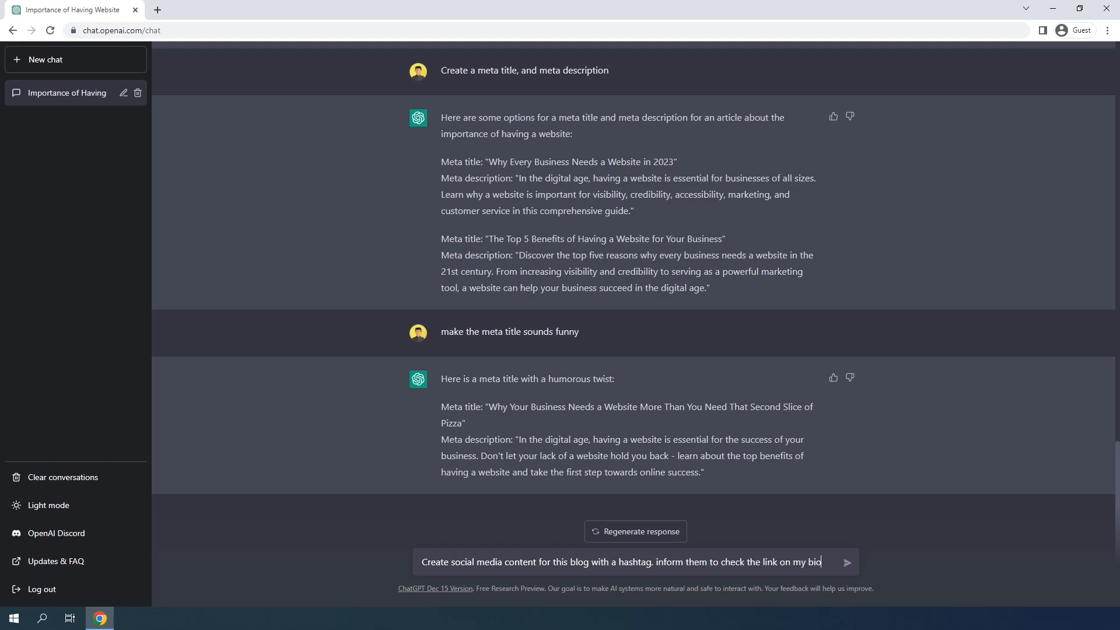
# Request social media content for the blog with a hashtag and a pointer to the link on my bio, and have it shortened.
pyautogui.press('Return')
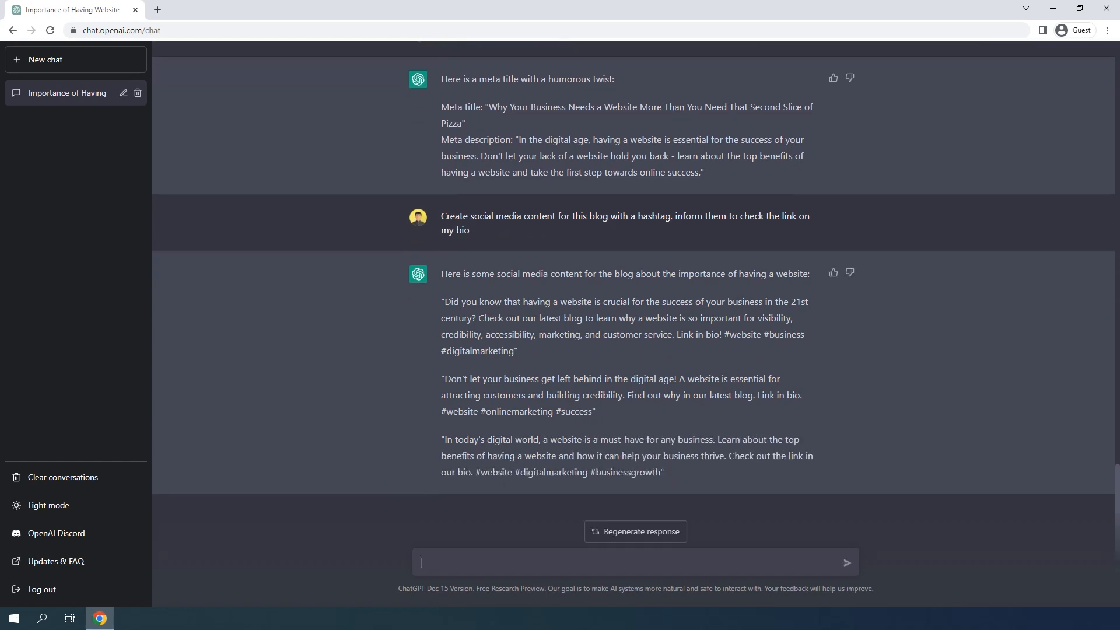
pyautogui.press('Return')
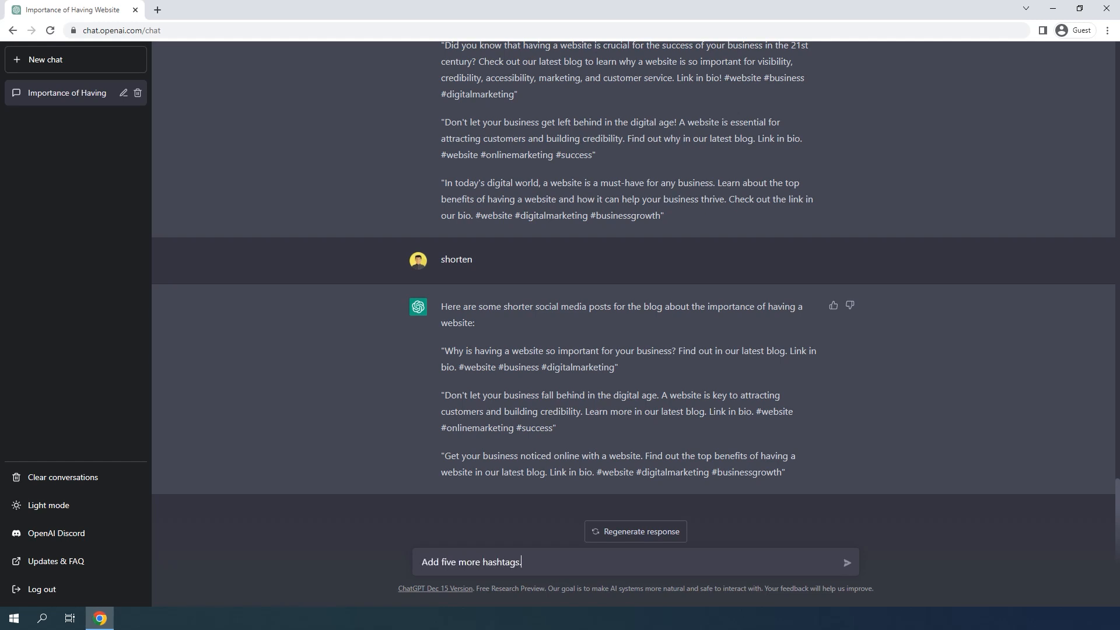
# Ask for five more hashtags for the social media posts and a translation into Filipino.
pyautogui.press('Return')
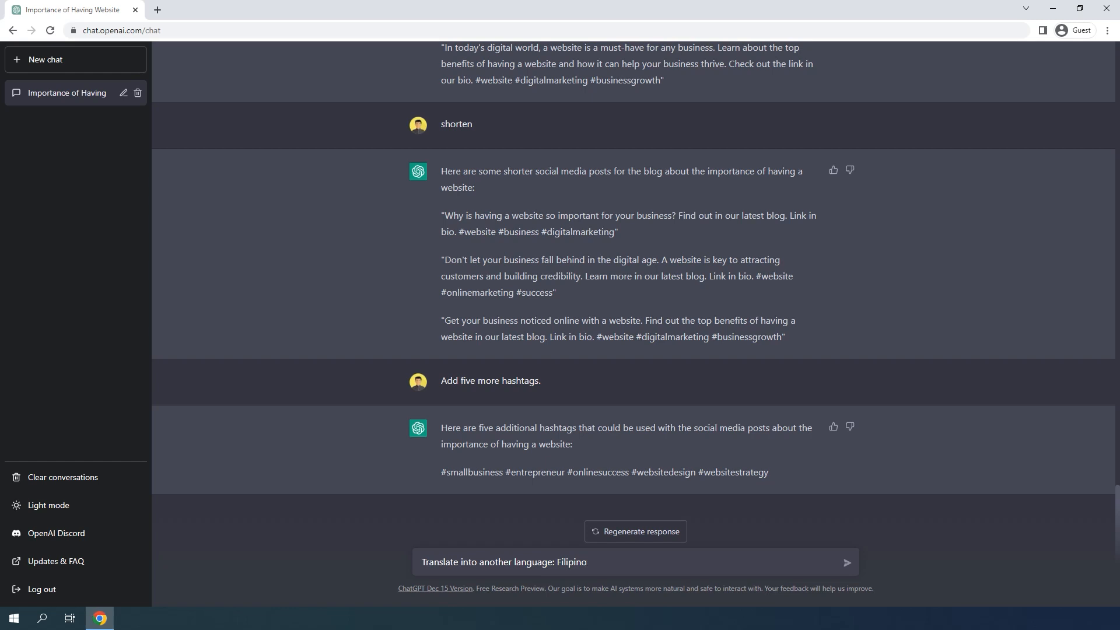
pyautogui.press('Return')
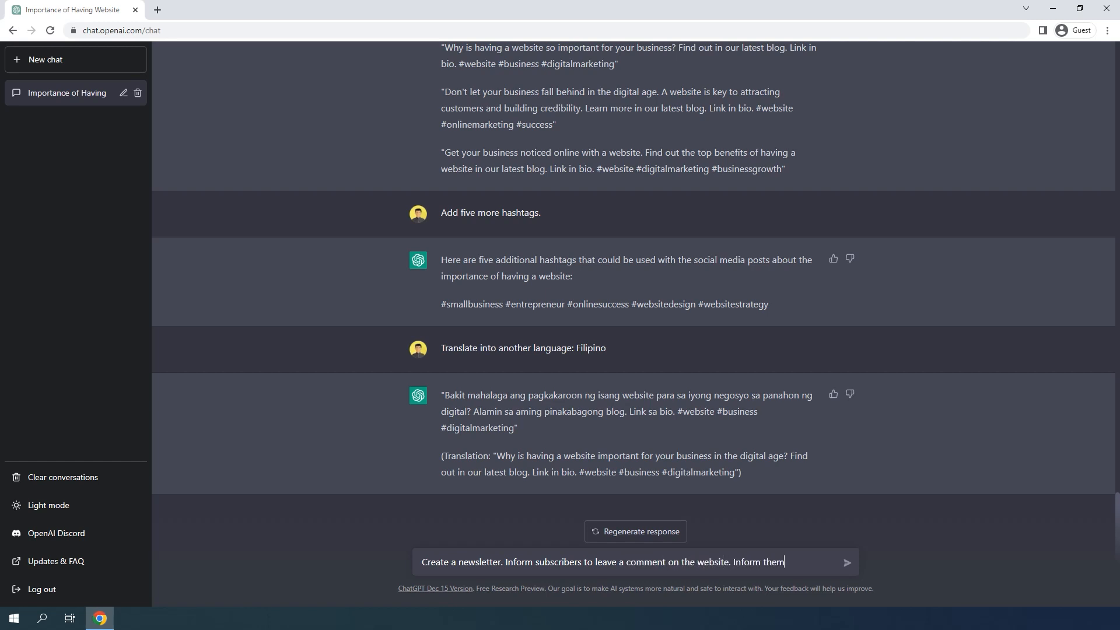
# Write a newsletter request telling subscribers to comment on the website, follow my Facebook and Instagram, and check the previous blog "Why a website's loading speed is important".
pyautogui.write('ow my Facebook and Instagram. Inform them to check the previous blogs: "Why a website\'s l')
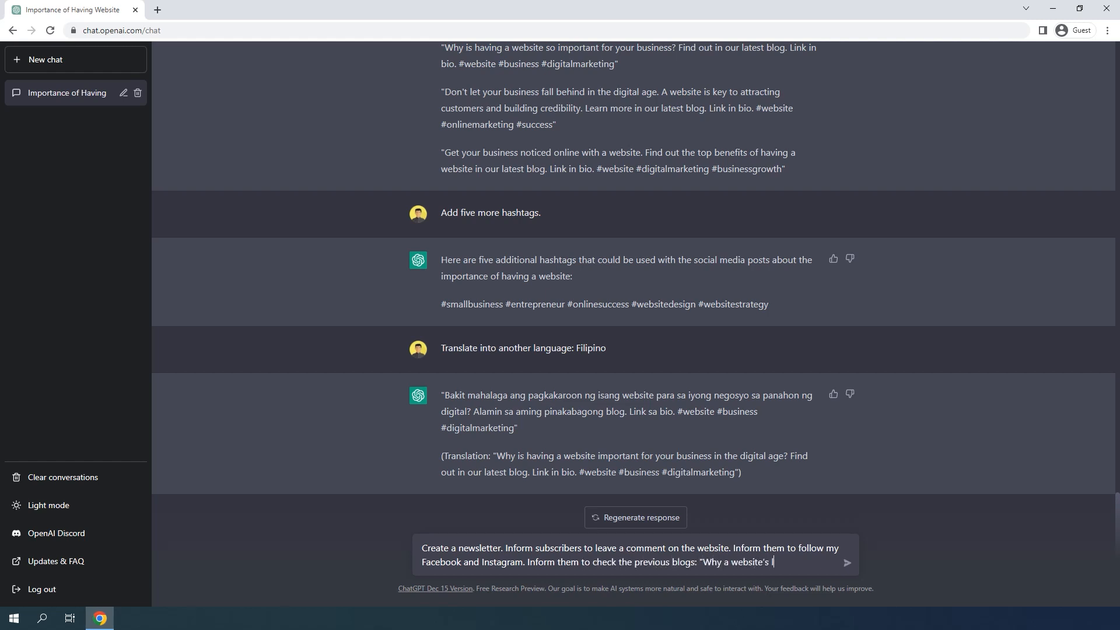
# Add the blogs "Your website needs an update! Here's why" and "Why businesses of all sizes need websites" to the newsletter request and submit it.
pyautogui.write('important," "Your website needs an update! Here\'s why," and "Why businesses of a')
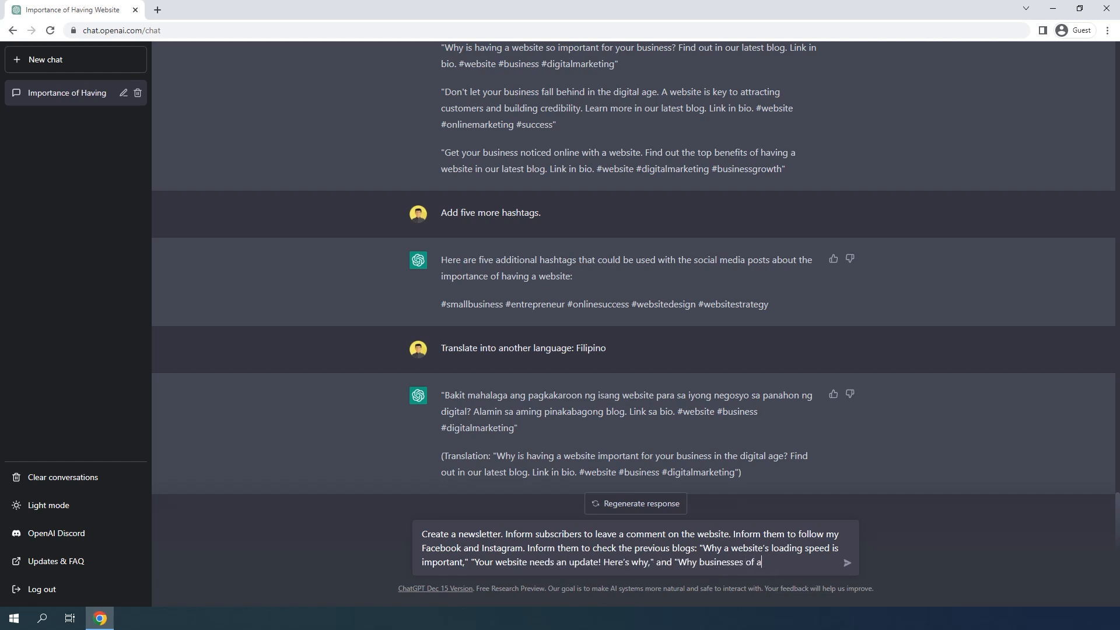
pyautogui.write('bsites."')
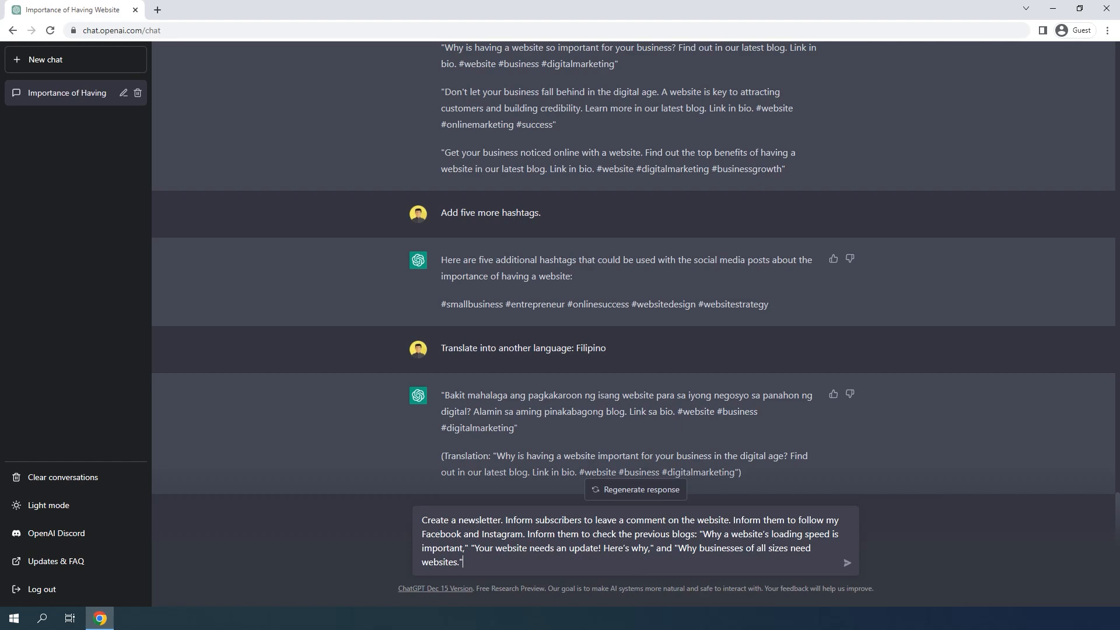
pyautogui.press('Return')
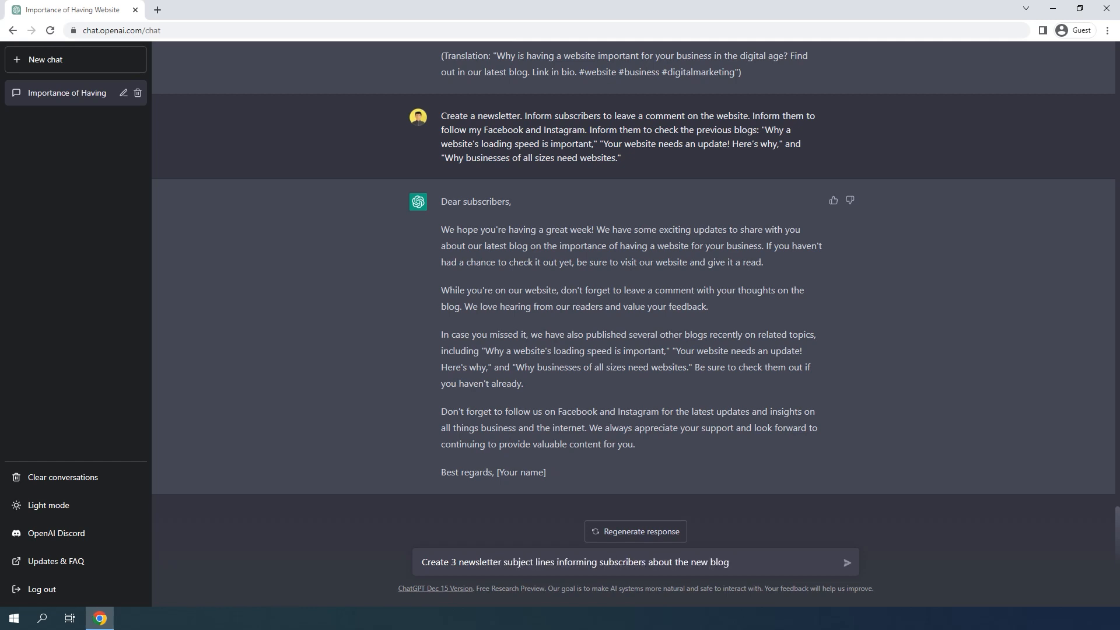
# Request 3 newsletter subject lines informing subscribers about the new blog.
pyautogui.press('Return')
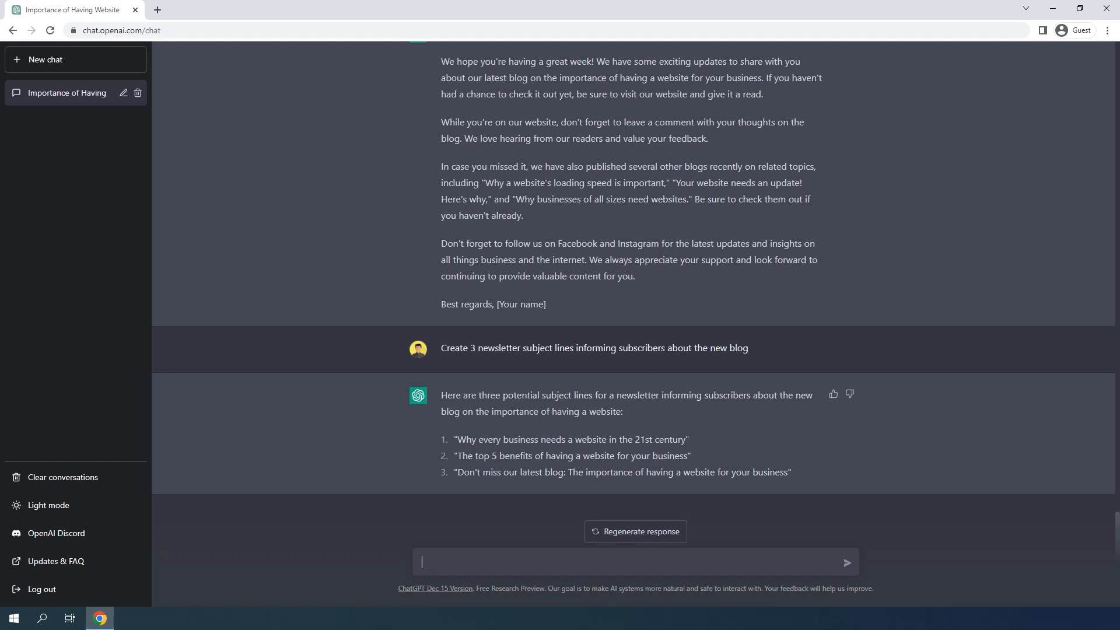
# Request an email telling the client by name that the blog is done and downloadable as an attachment, social media is posted and the newsletter prepared.
pyautogui.write('client, Sarah, that the blog post is alre')
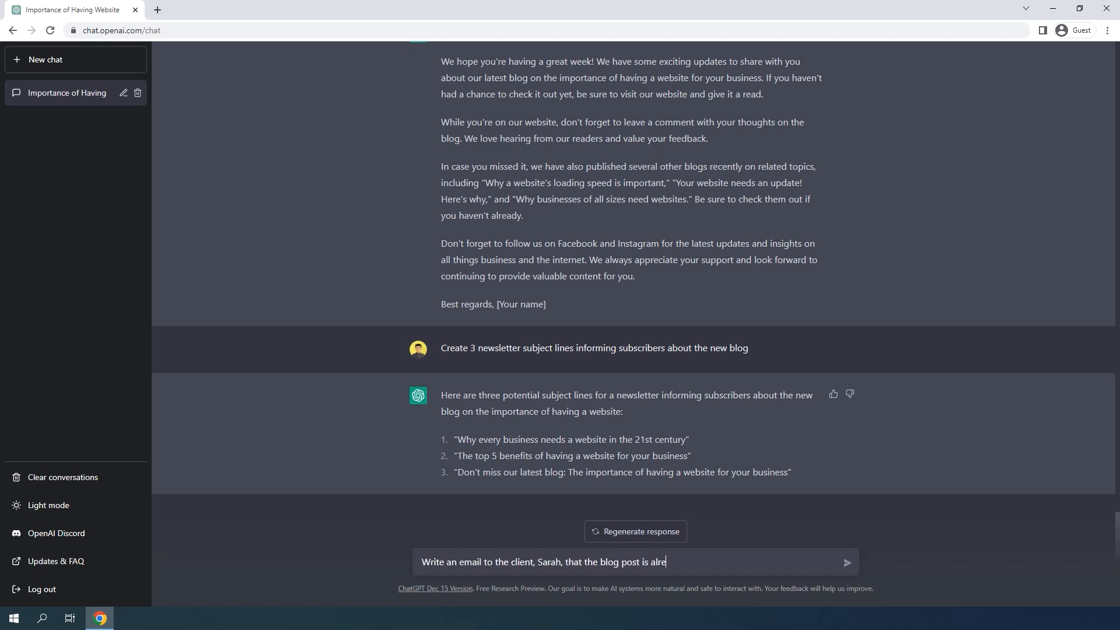
pyautogui.write('m her tha')
pyautogui.write('t she can download the blog on the email')
pyautogui.write(' attachm')
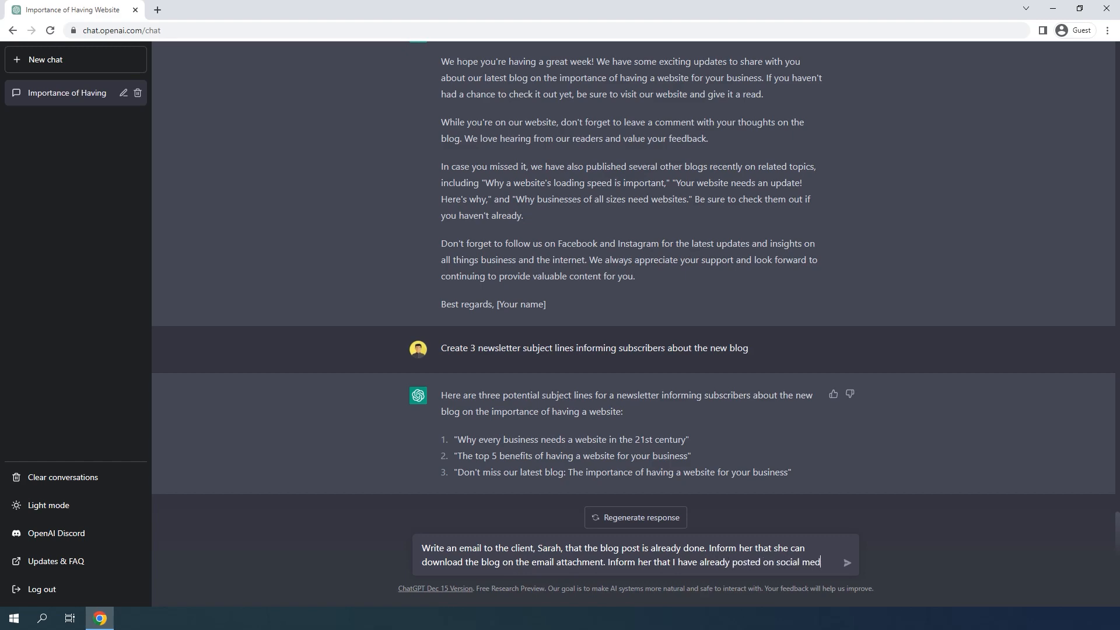
pyautogui.write('ia and prepared the newsletter')
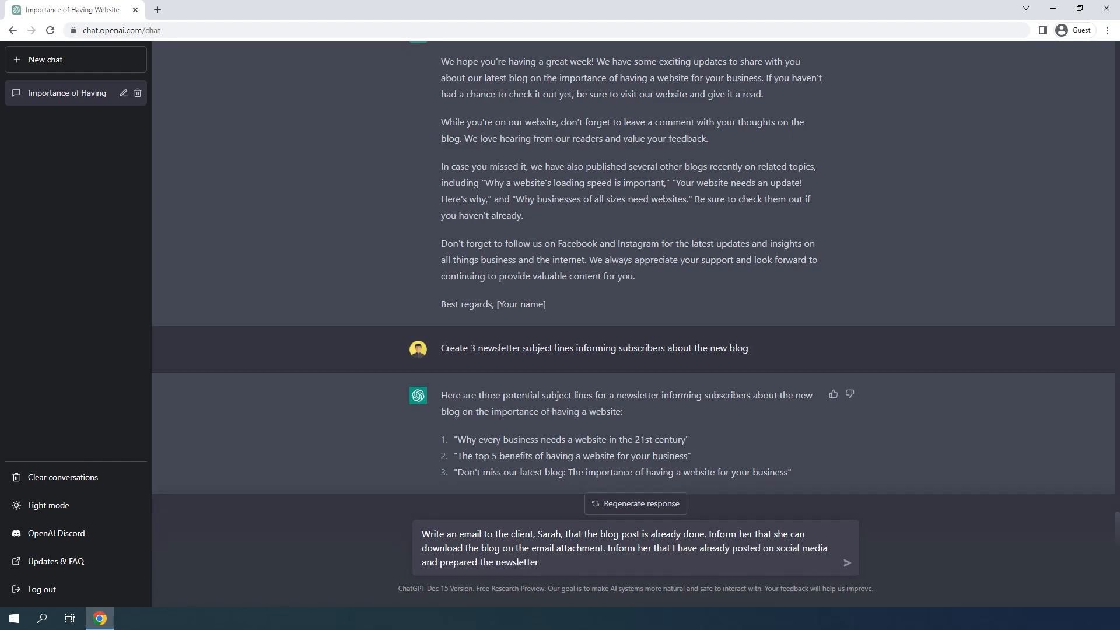
pyautogui.press('Return')
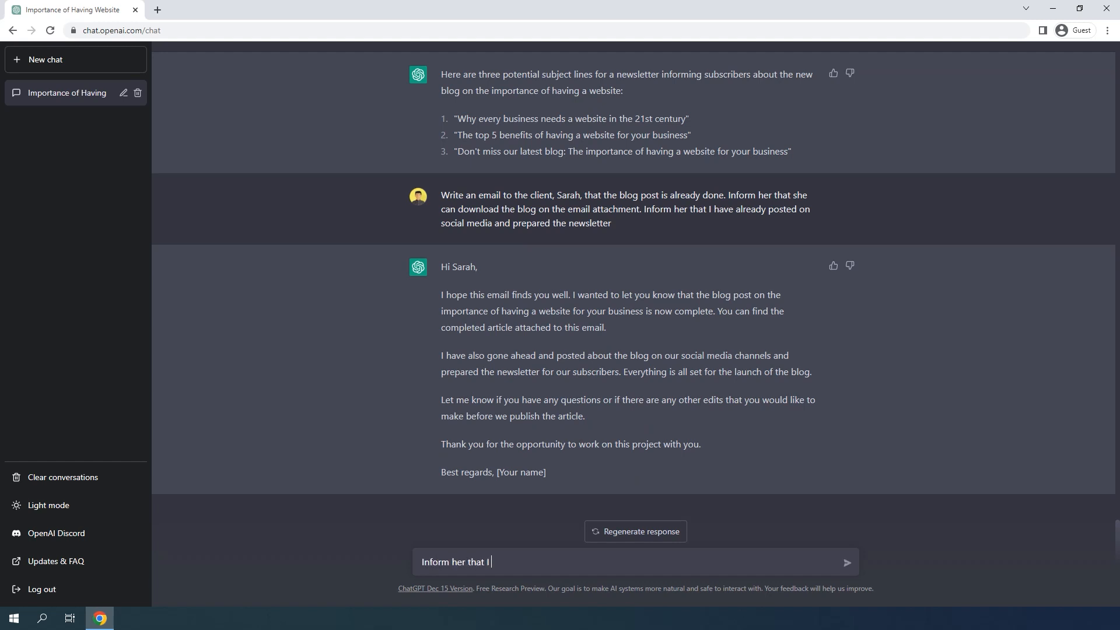
# Have the client email mention being unavailable for a three-day vacation starting tomorrow, and ask to rephrase the first sentence.
pyautogui.write('ee-day vacation starting tomorrow and am unavailable.')
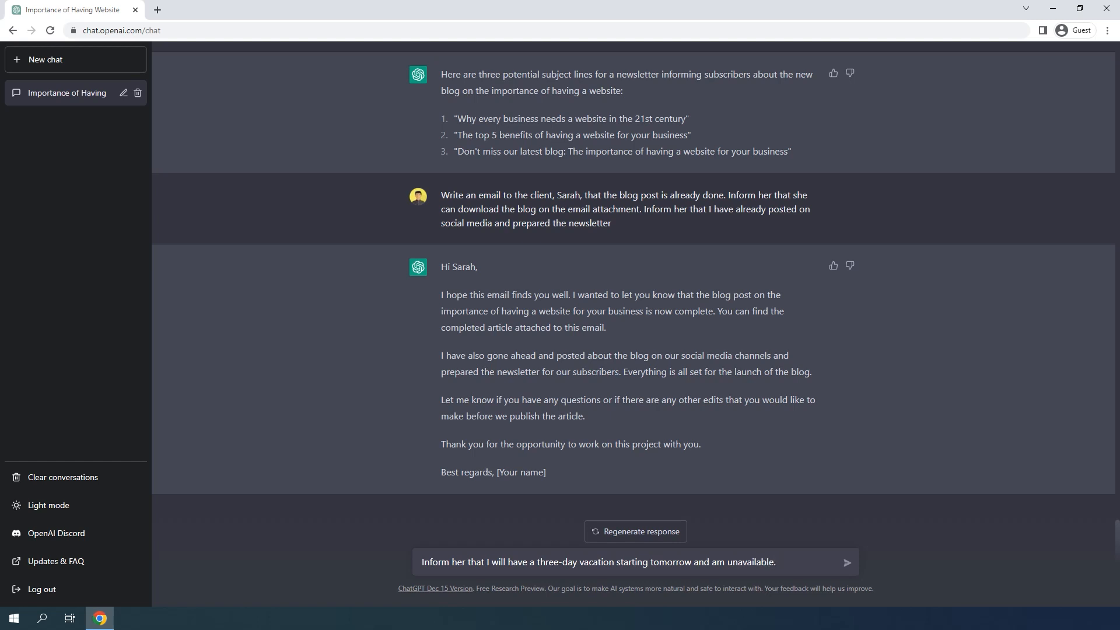
pyautogui.press('Return')
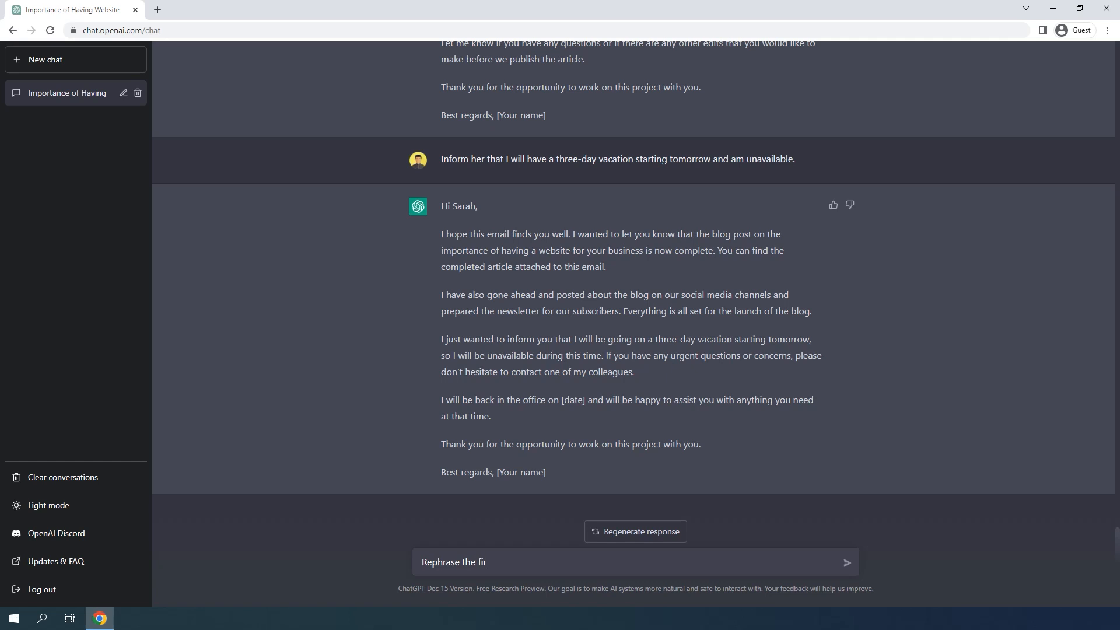
pyautogui.press('Return')
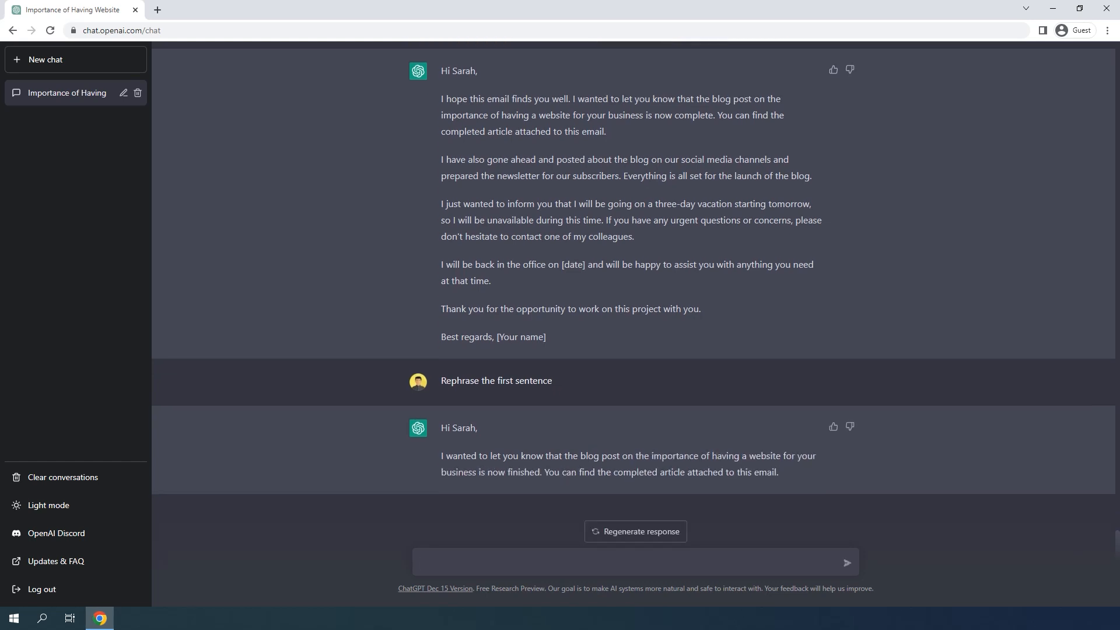
# Request 5 email subject lines informing the client about the completion of the blog.
pyautogui.write('subject lines informing her about the co')
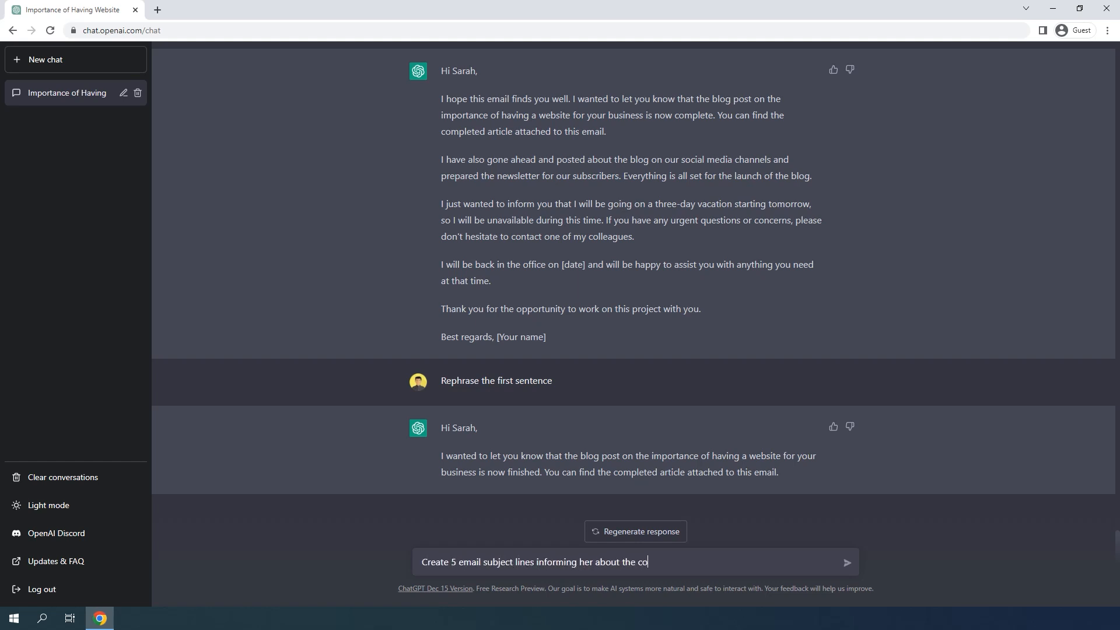
pyautogui.write('mpletion of the blog')
pyautogui.press('Return')
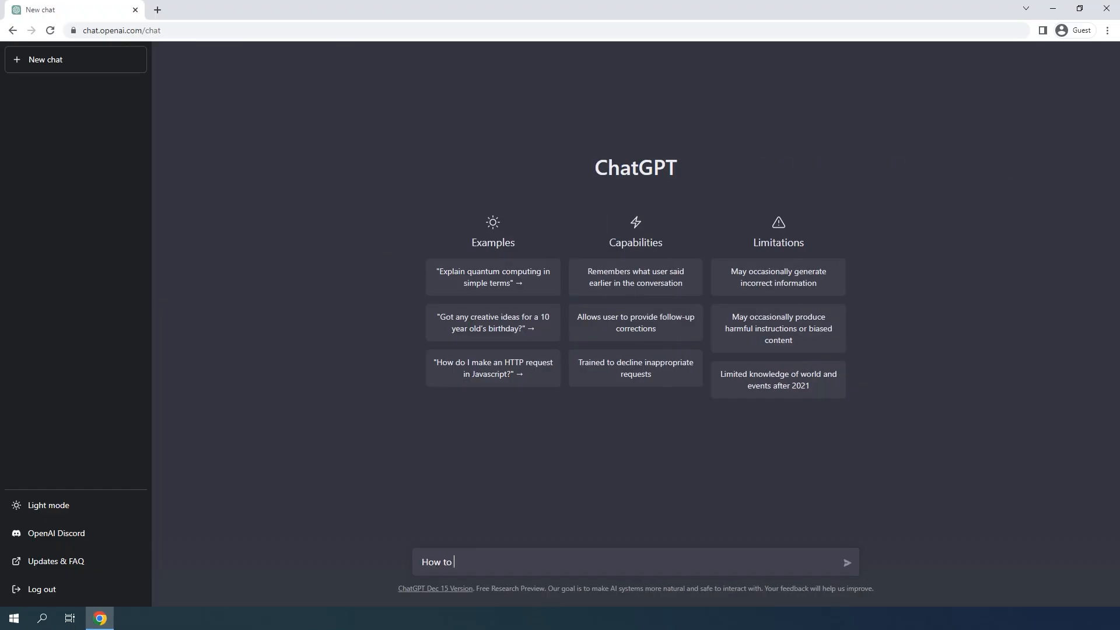
# In a new chat, ask how to get all the values of specific keys with a PHP foreach loop plus example, and what the shorter way is.
pyautogui.write('get all the values of specific ke')
pyautogui.write('ch loop. add example')
pyautogui.press('Return')
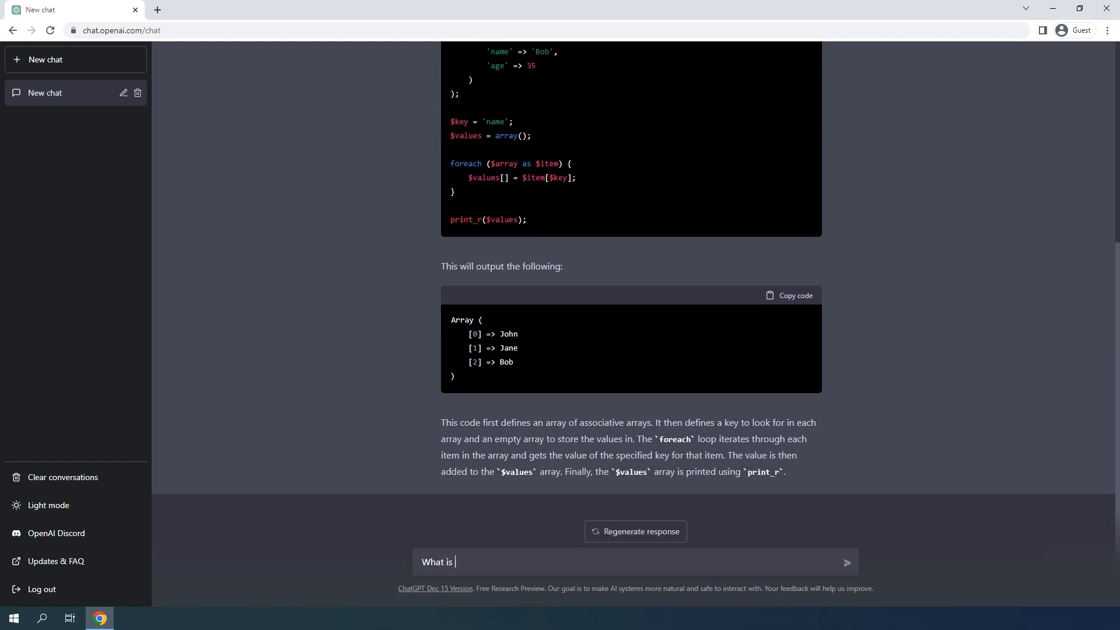
pyautogui.write('er way')
pyautogui.press('Return')
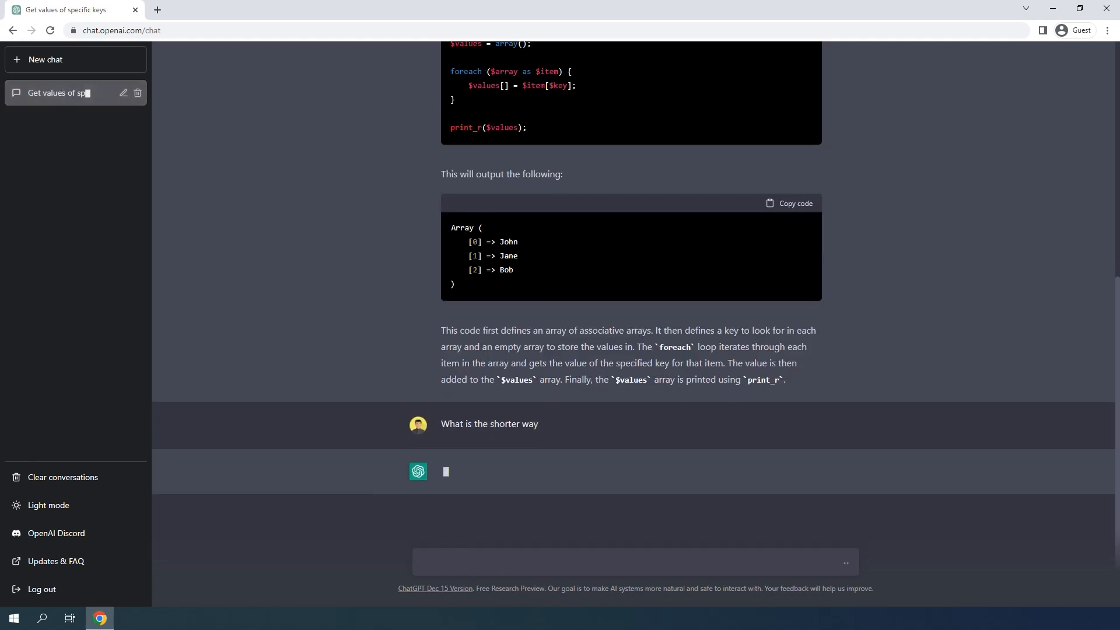